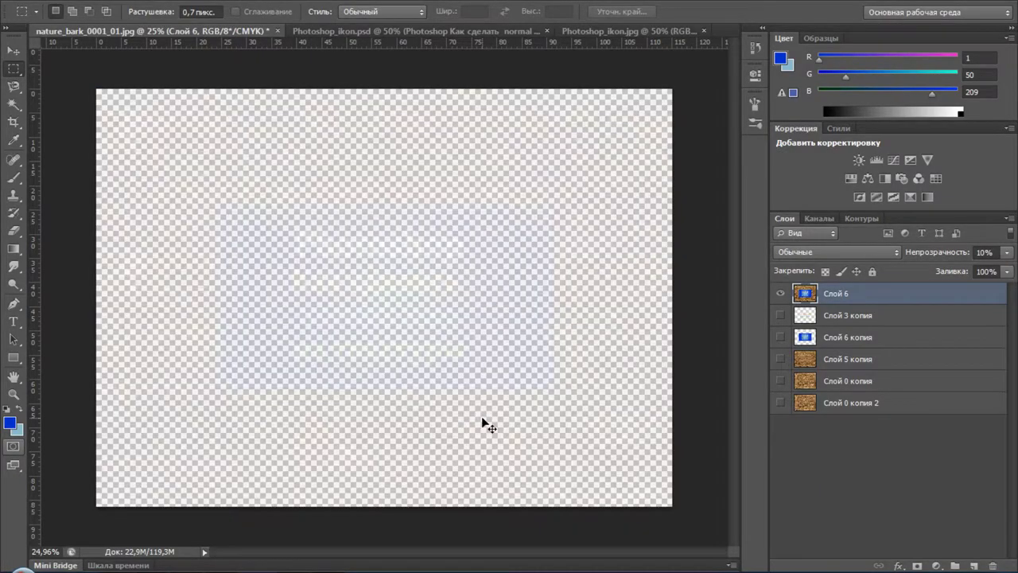
Set Слой 6 back to 100% opacity so the bark and blue title card show fully.
key(0)
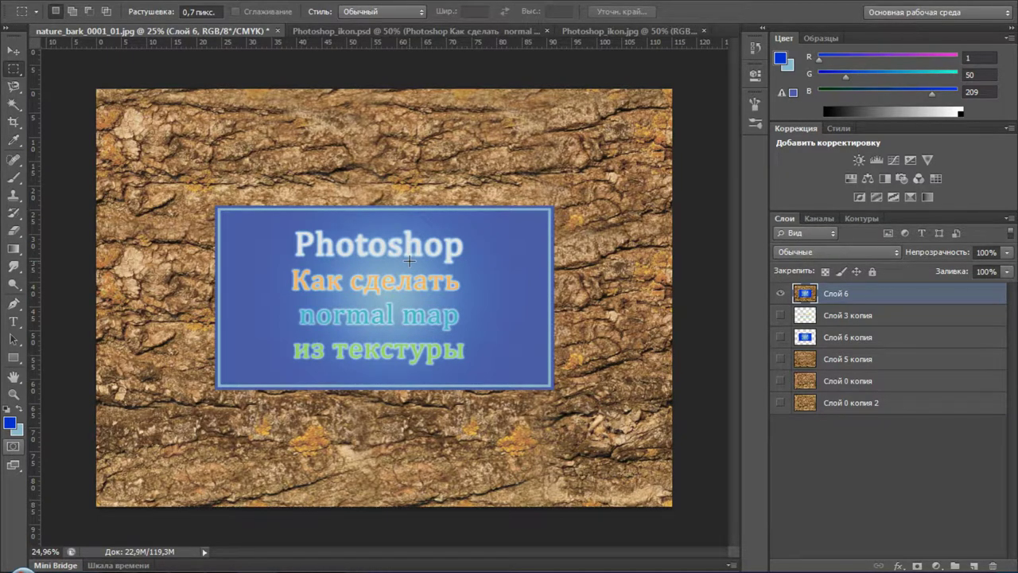
click(168, 2)
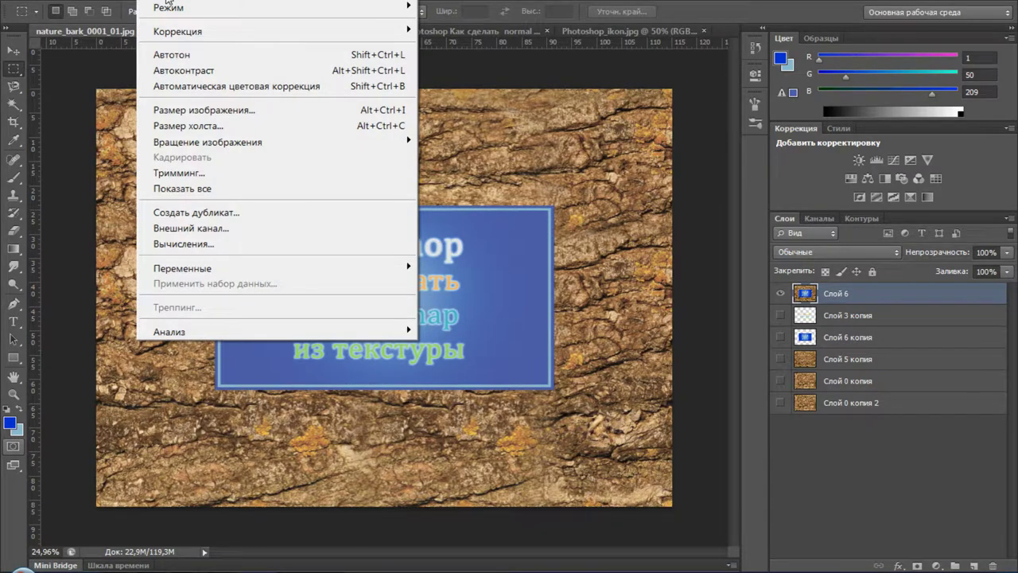
mouse_move(178, 31)
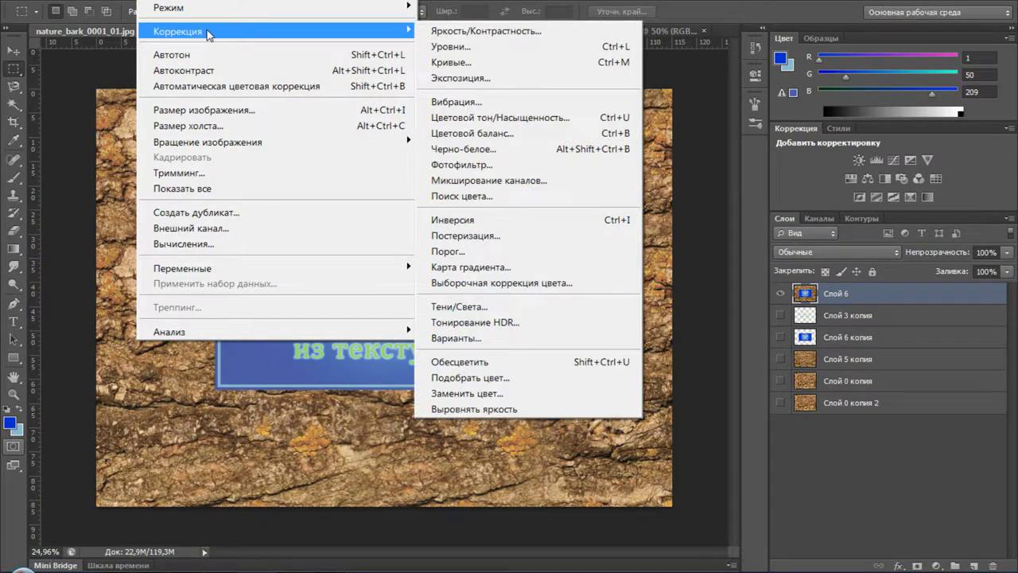
Apply a Black & White adjustment with Cyans and Blues lowered, ending at Blue -35.
click(475, 150)
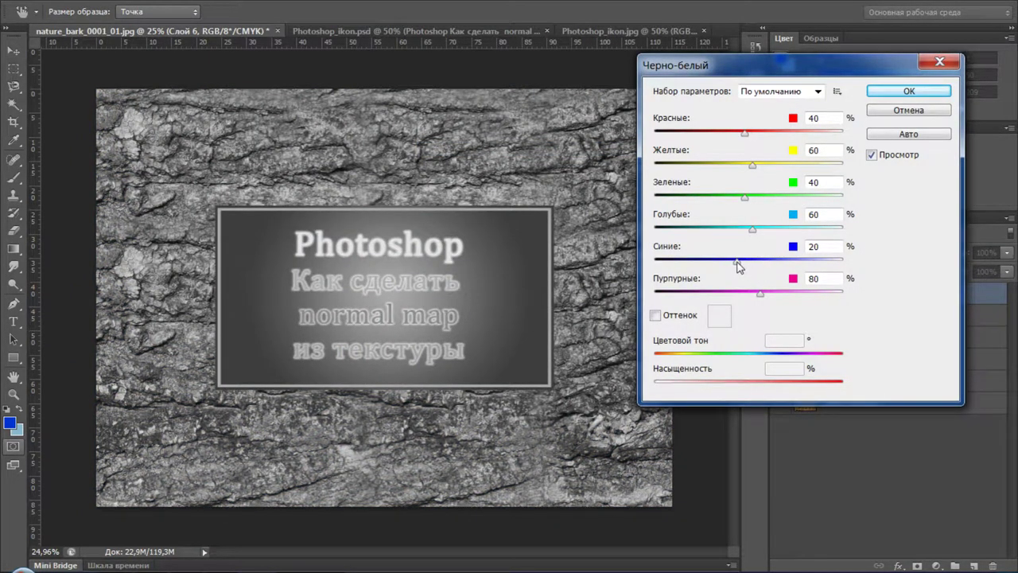
mouse_move(737, 262)
mouse_down()
mouse_move(784, 262)
mouse_move(734, 267)
mouse_up()
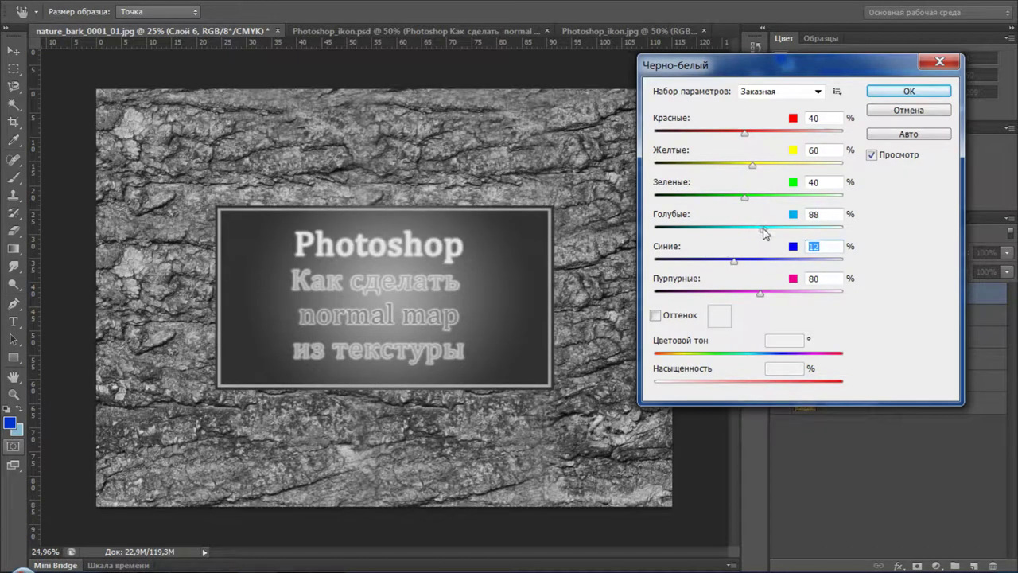
mouse_move(764, 230)
mouse_down()
mouse_move(795, 229)
mouse_move(739, 229)
mouse_move(764, 199)
mouse_move(737, 166)
mouse_move(768, 133)
mouse_up()
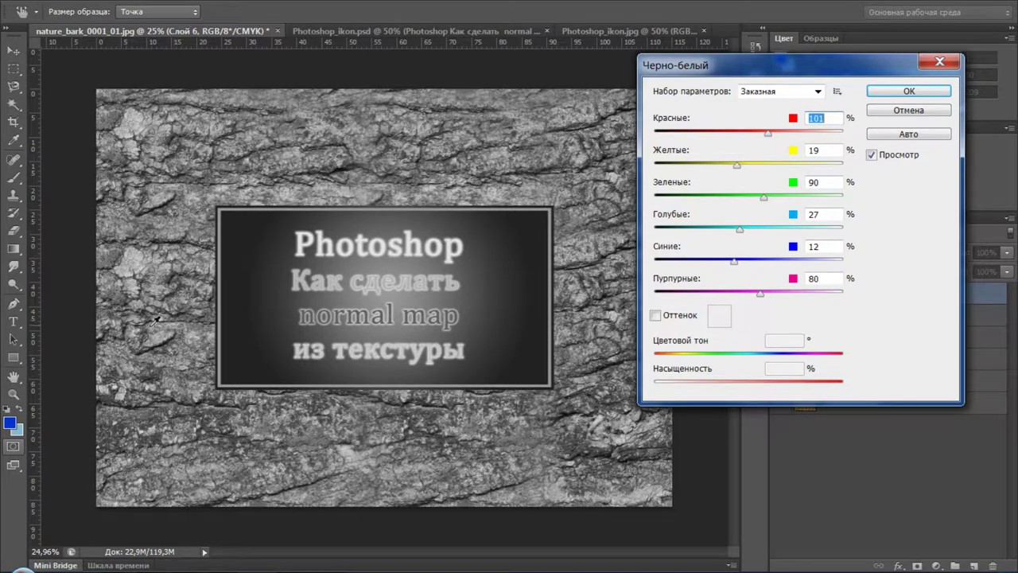
drag(734, 260, 716, 260)
click(894, 93)
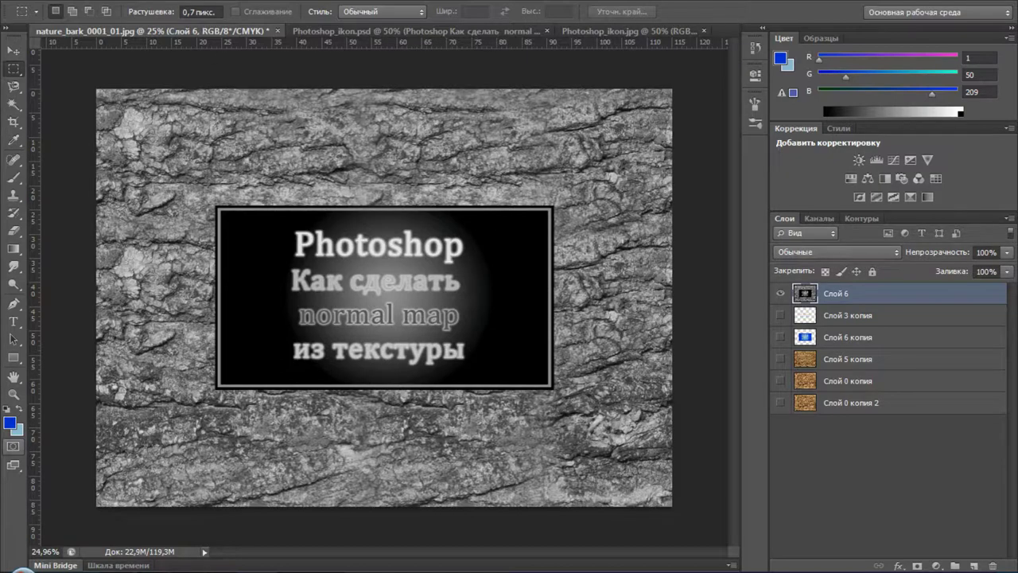
Apply Levels with input values 0, 0.70 and 178 to brighten the bark's highlights.
click(180, 1)
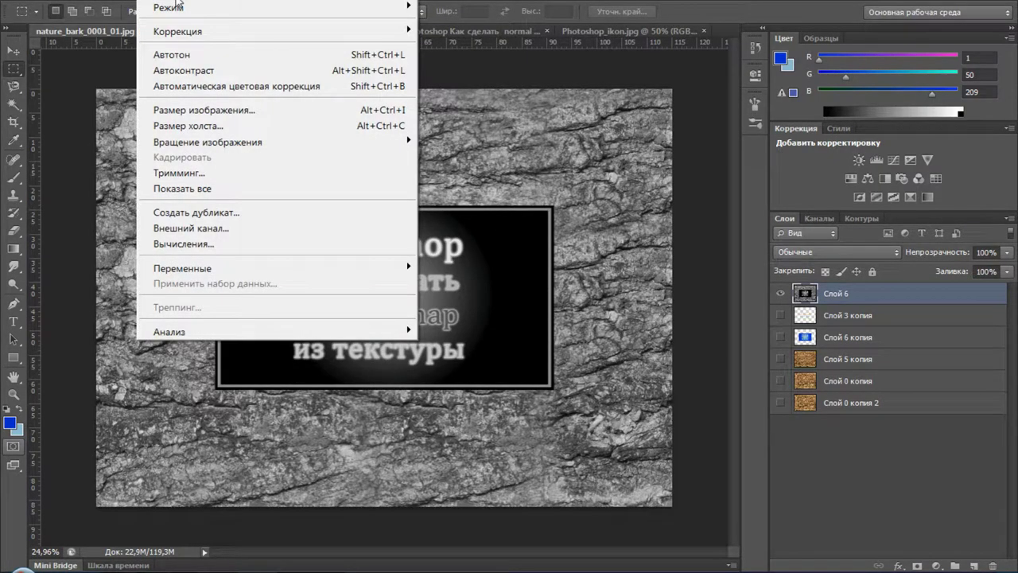
mouse_move(178, 31)
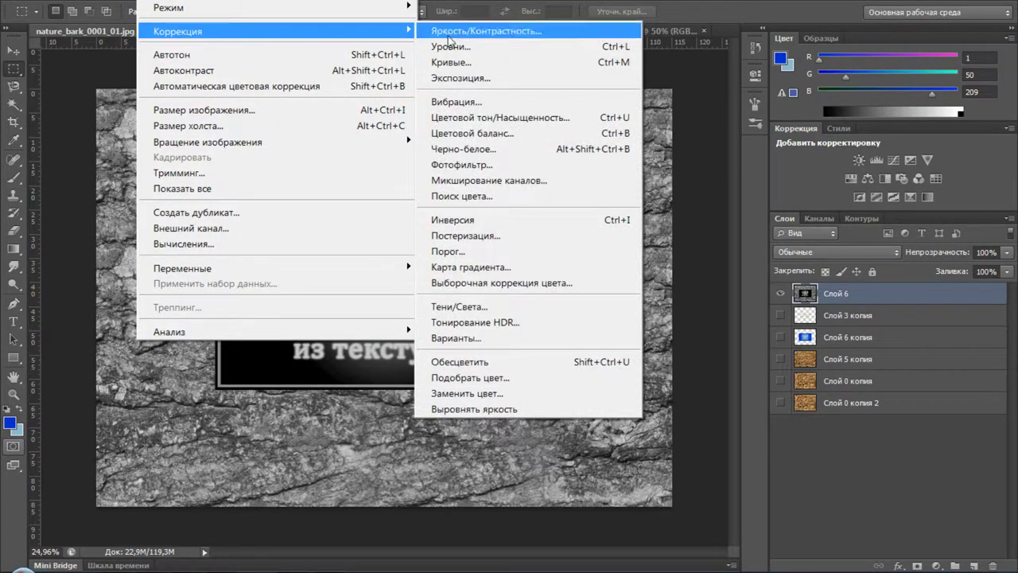
click(510, 49)
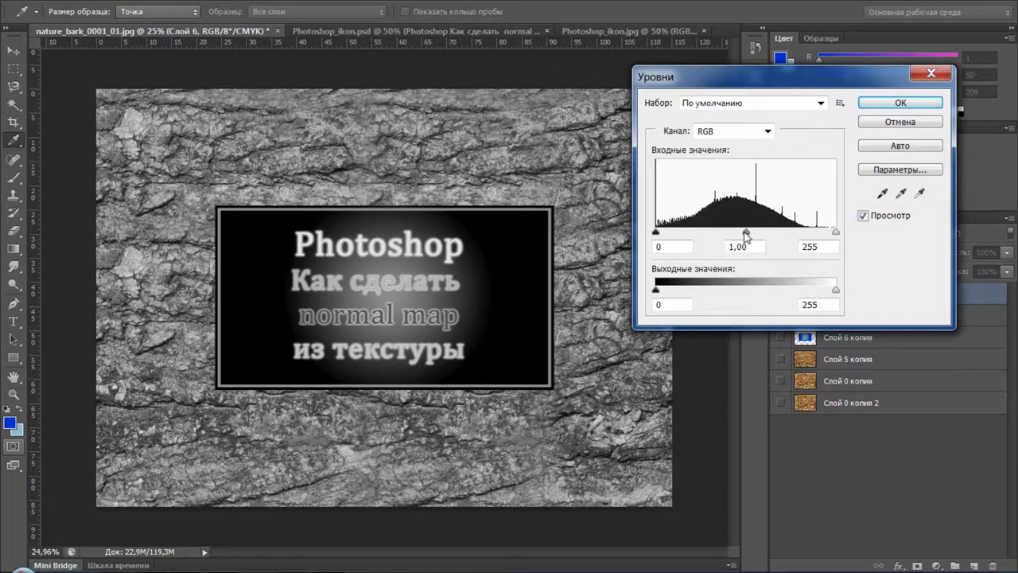
mouse_move(745, 232)
mouse_down()
mouse_move(753, 235)
mouse_move(729, 232)
mouse_up()
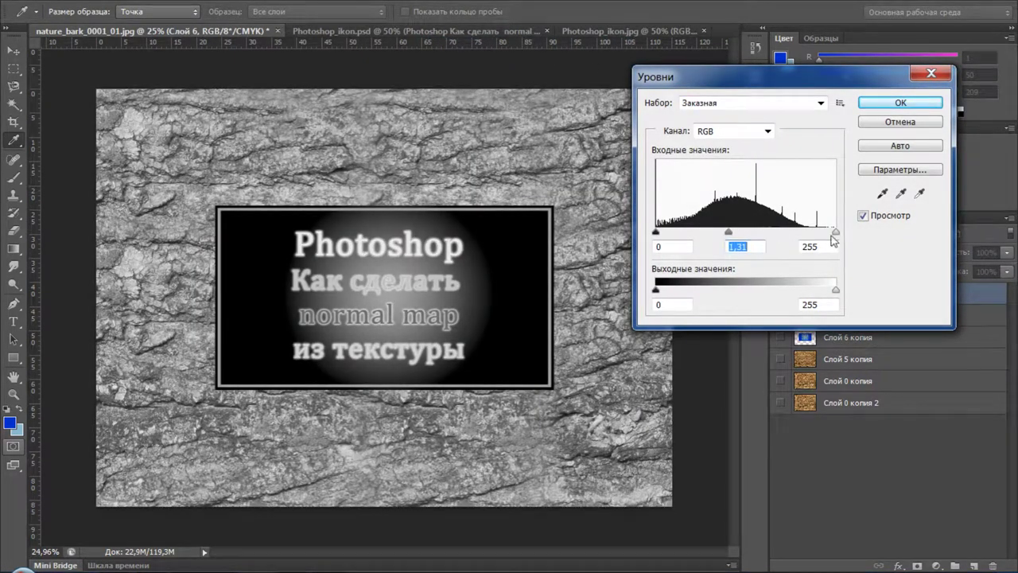
drag(835, 232, 801, 233)
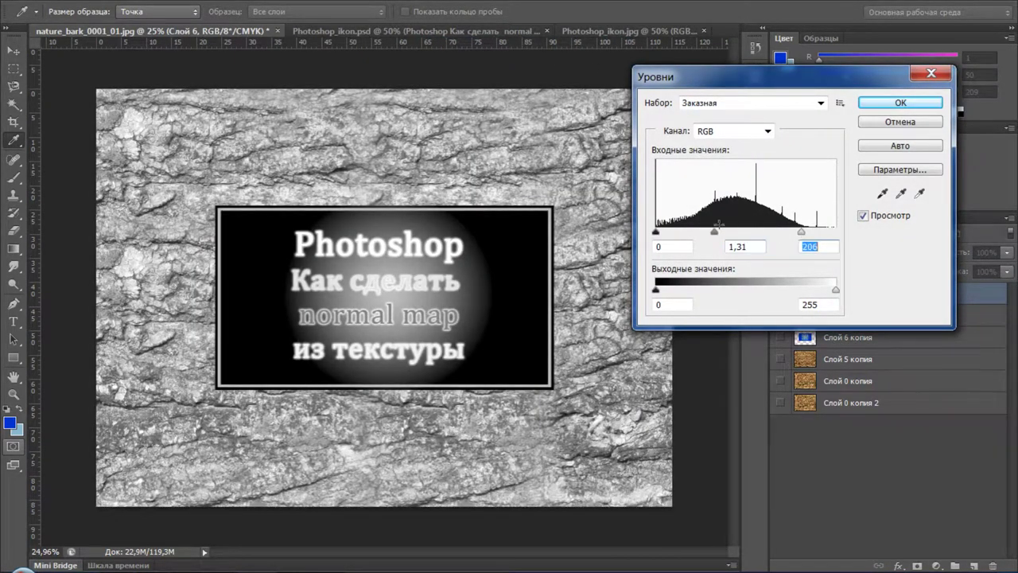
drag(714, 233, 741, 232)
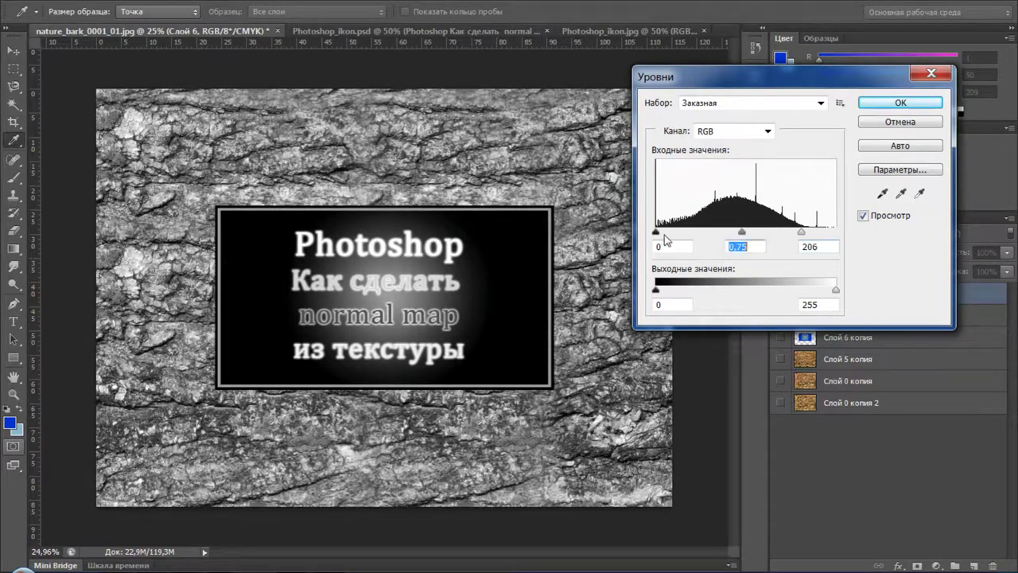
mouse_move(656, 233)
mouse_down()
mouse_move(682, 232)
mouse_move(655, 232)
mouse_up()
drag(741, 232, 735, 232)
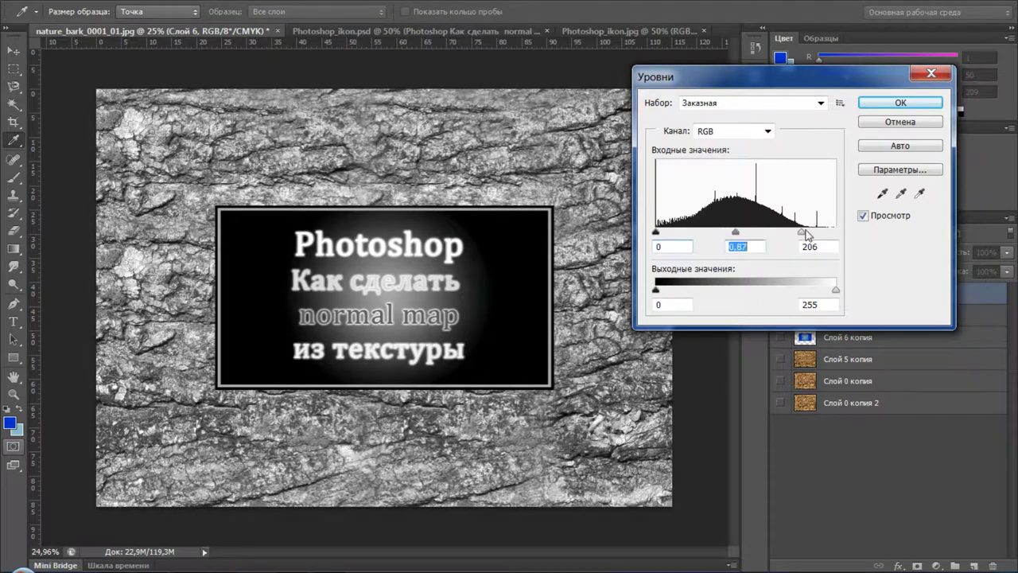
drag(802, 233, 738, 232)
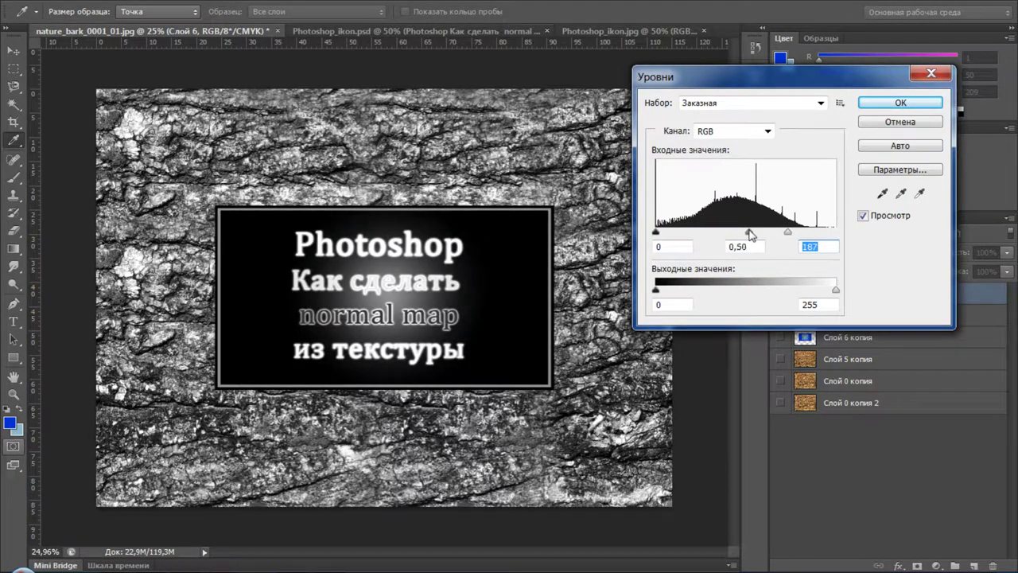
click(738, 232)
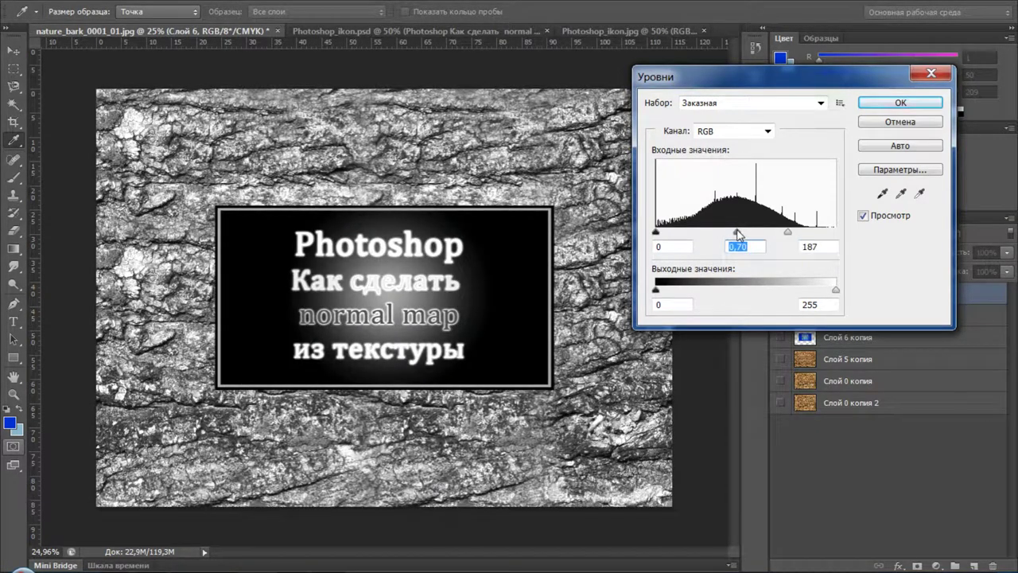
drag(787, 233, 782, 233)
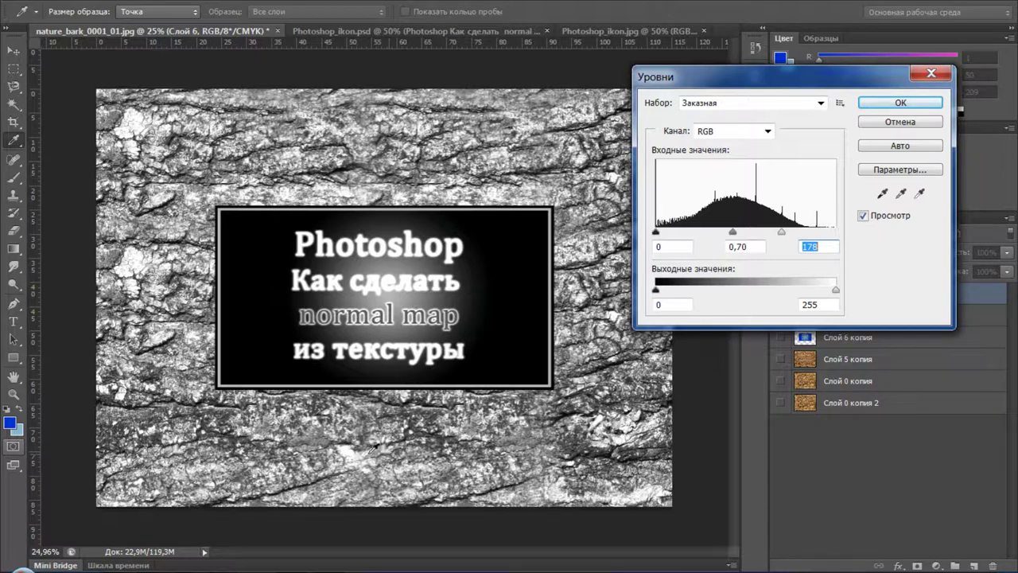
click(897, 103)
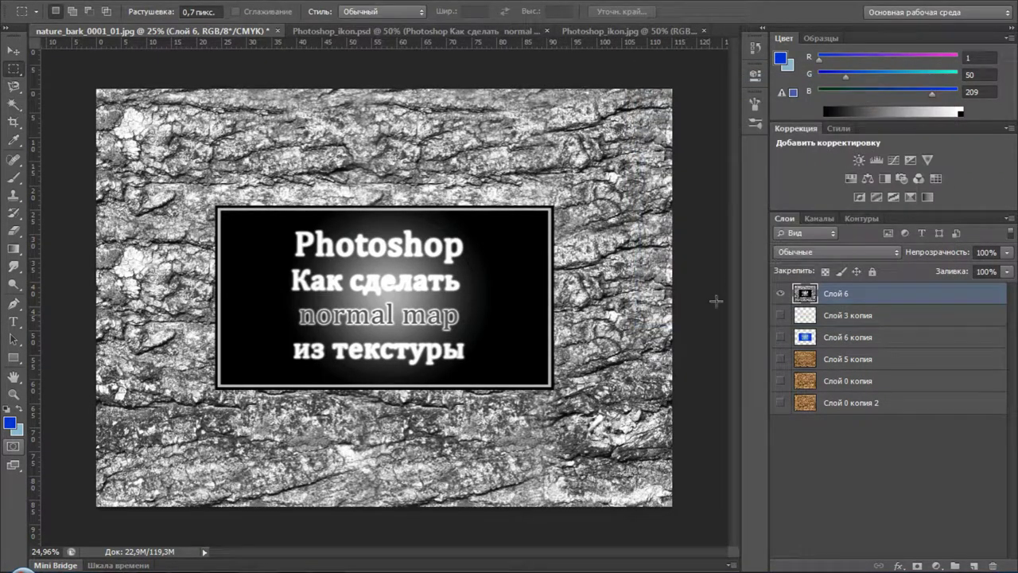
Show the Filter menu's xNormal submenu with the xN Height2Normals entry.
click(351, 1)
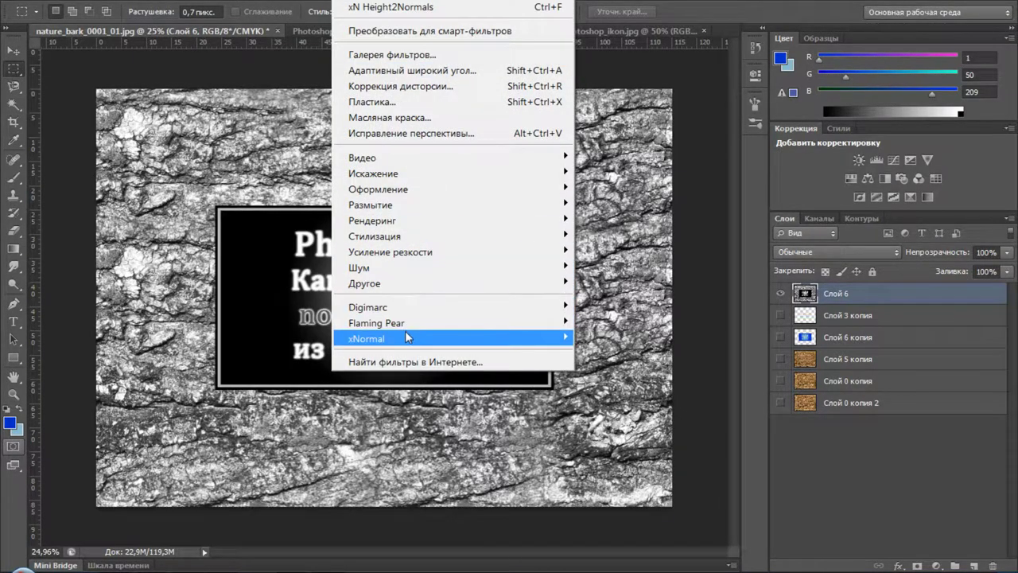
mouse_move(366, 338)
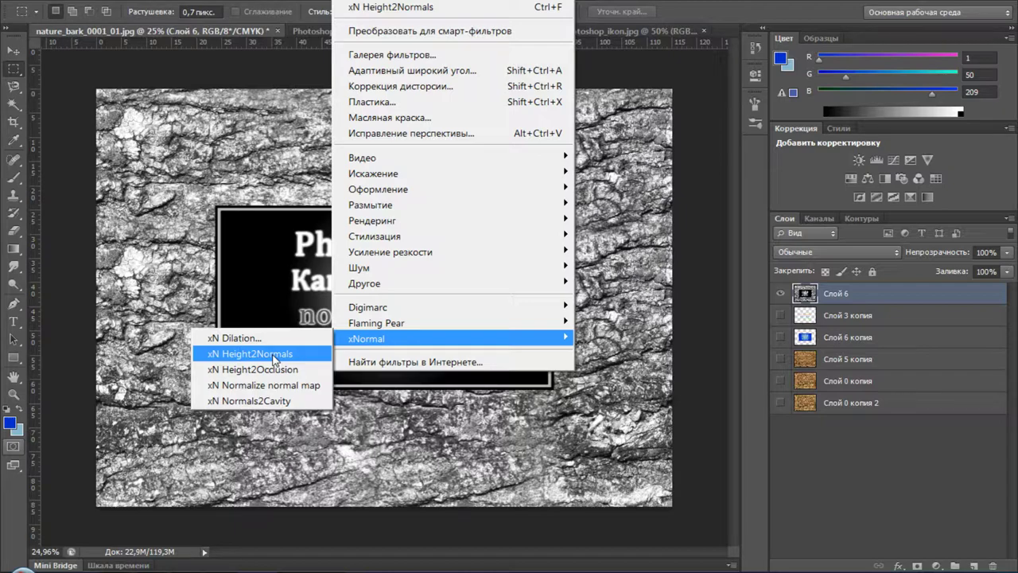
In xNormal Height2Normals, preview the R, G, B and A height sources, then return to MaxRGB.
click(274, 357)
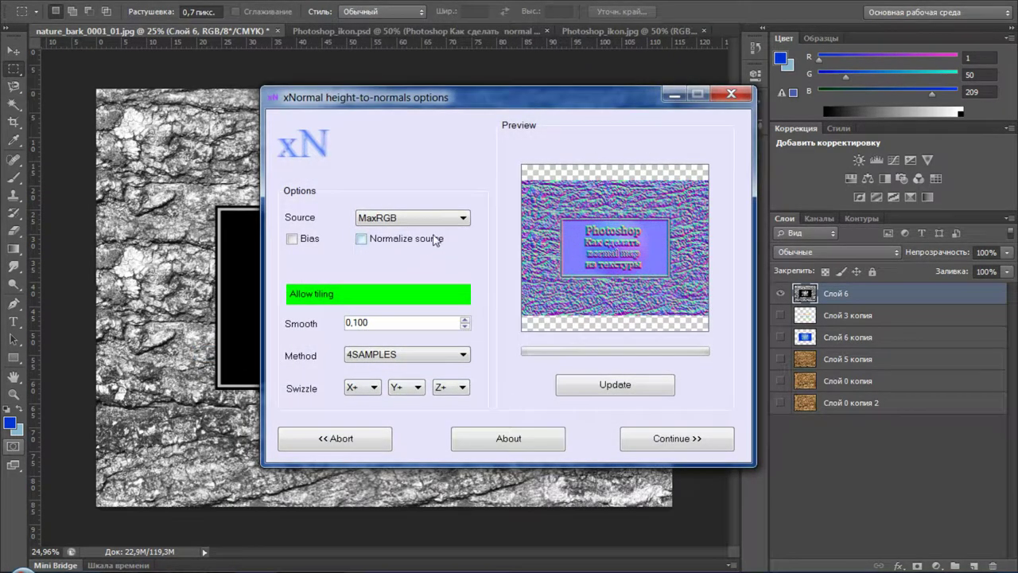
click(468, 223)
click(449, 231)
click(449, 218)
click(450, 243)
click(461, 217)
click(443, 253)
click(462, 219)
click(443, 265)
click(622, 386)
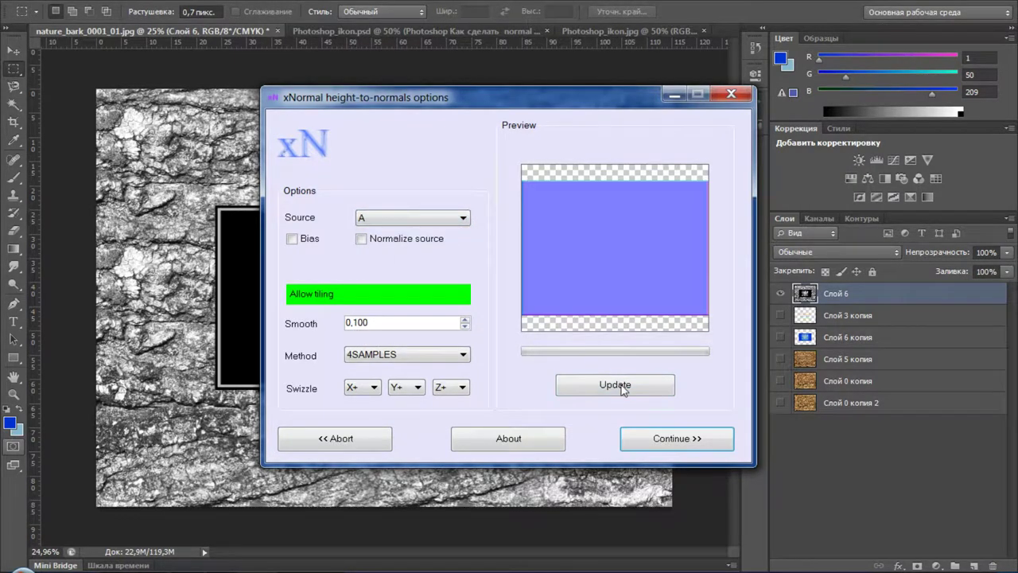
click(463, 217)
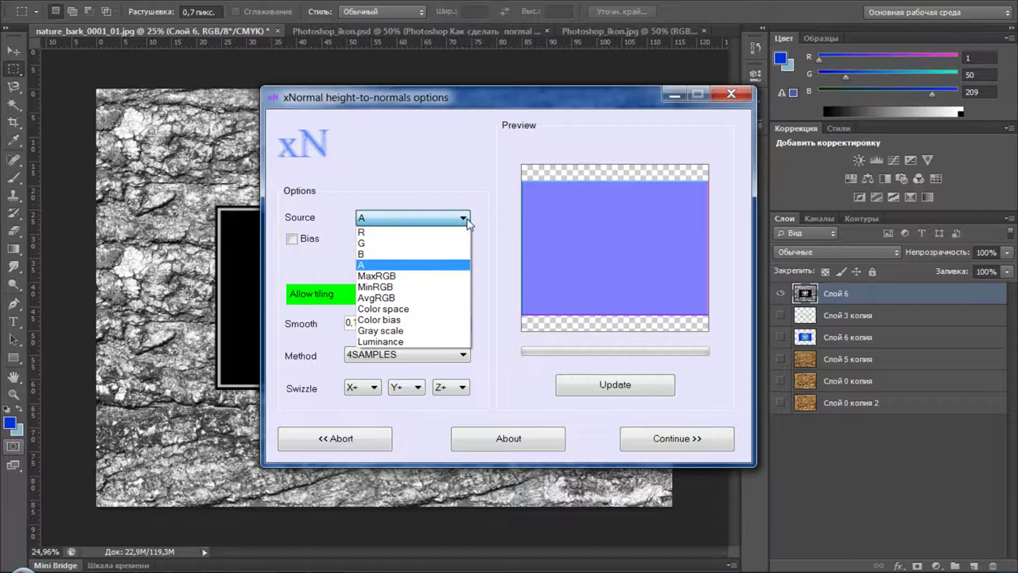
click(435, 276)
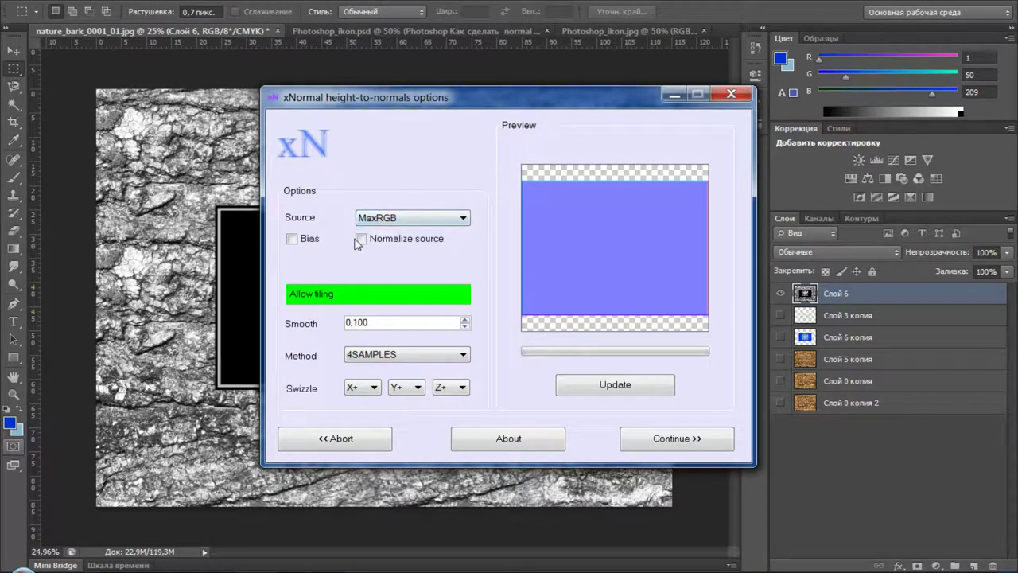
click(631, 380)
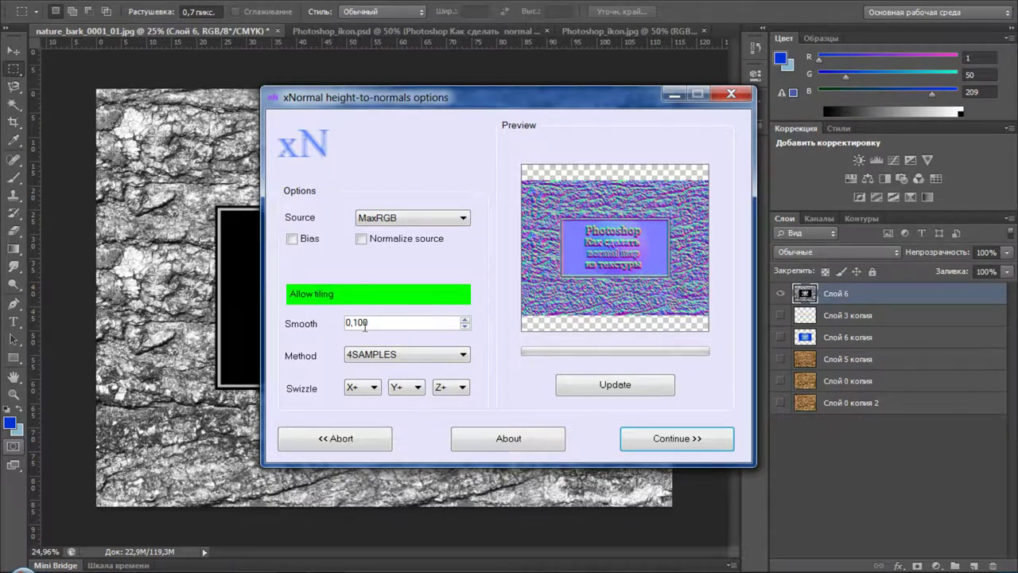
Preview Smooth at 500, then settle on a Smooth value of 100.
drag(381, 322, 355, 322)
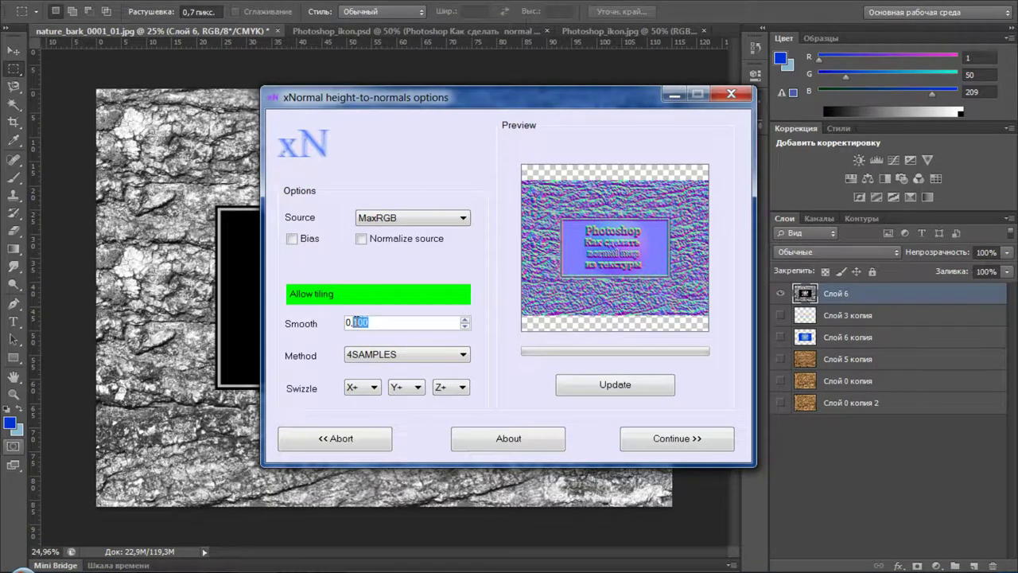
text(5)
text(00)
click(602, 380)
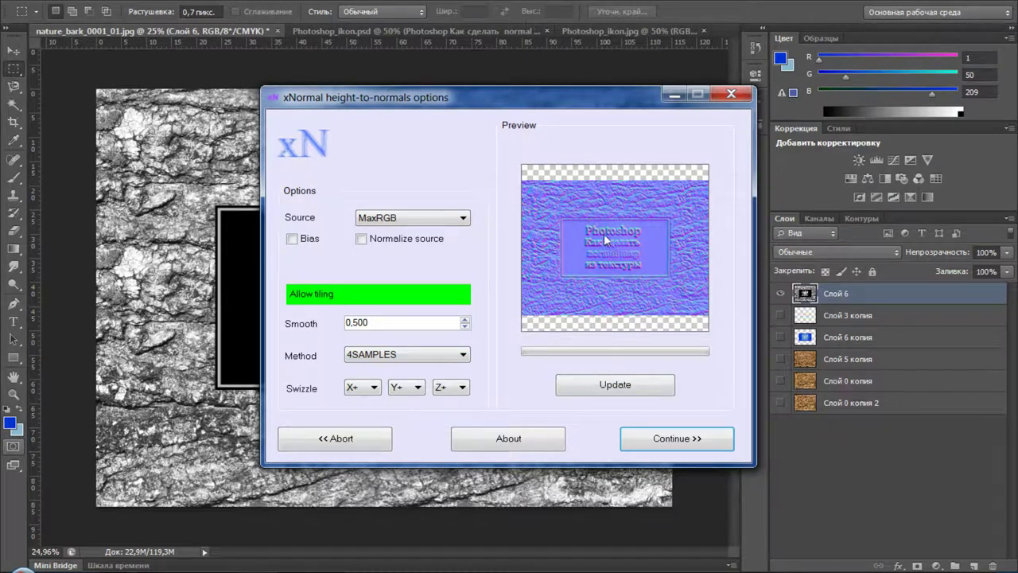
drag(377, 321, 355, 322)
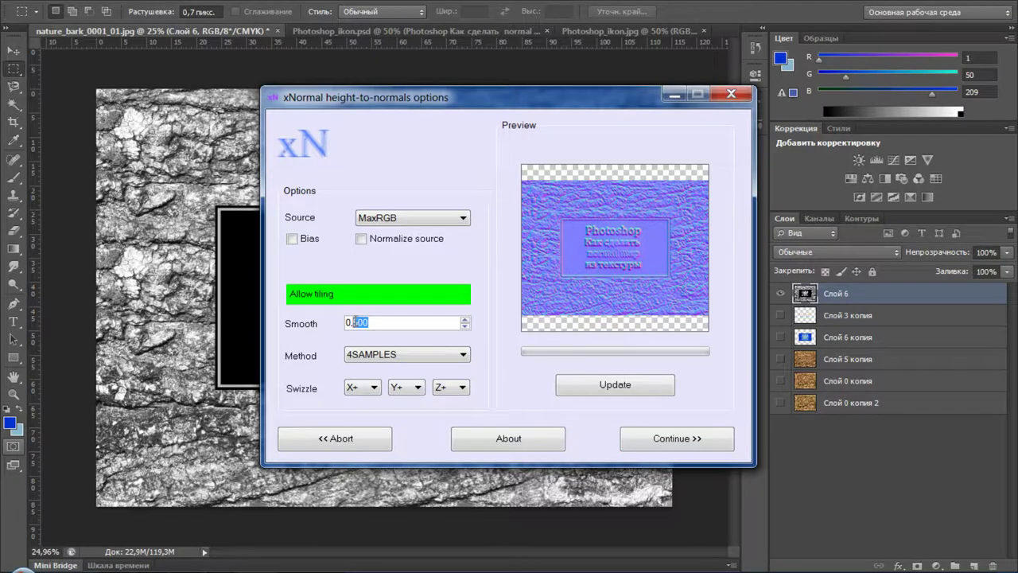
text(100)
click(576, 388)
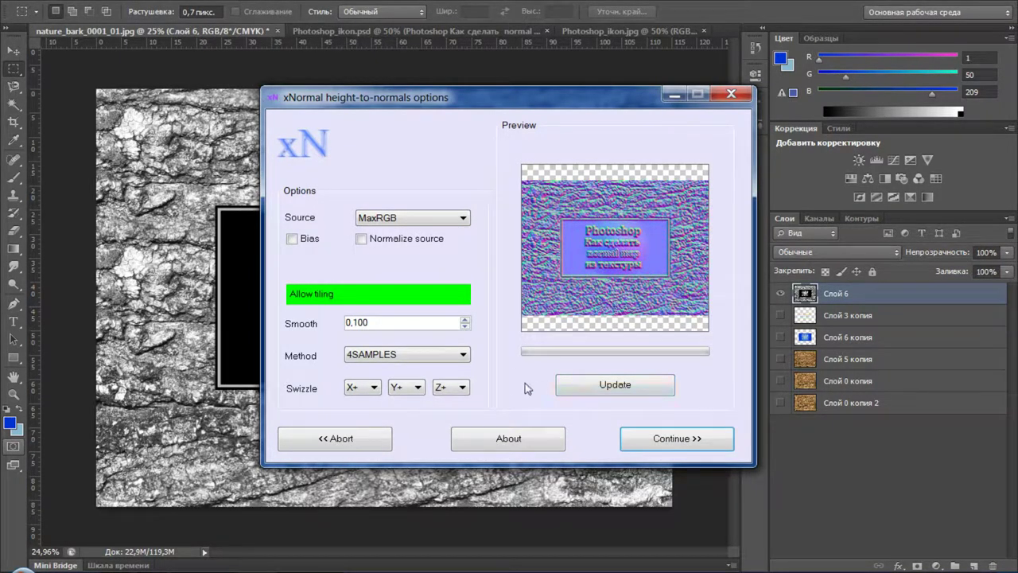
Set Method to 5X5 and Swizzle X to X-, update the preview, and apply the filter.
click(447, 356)
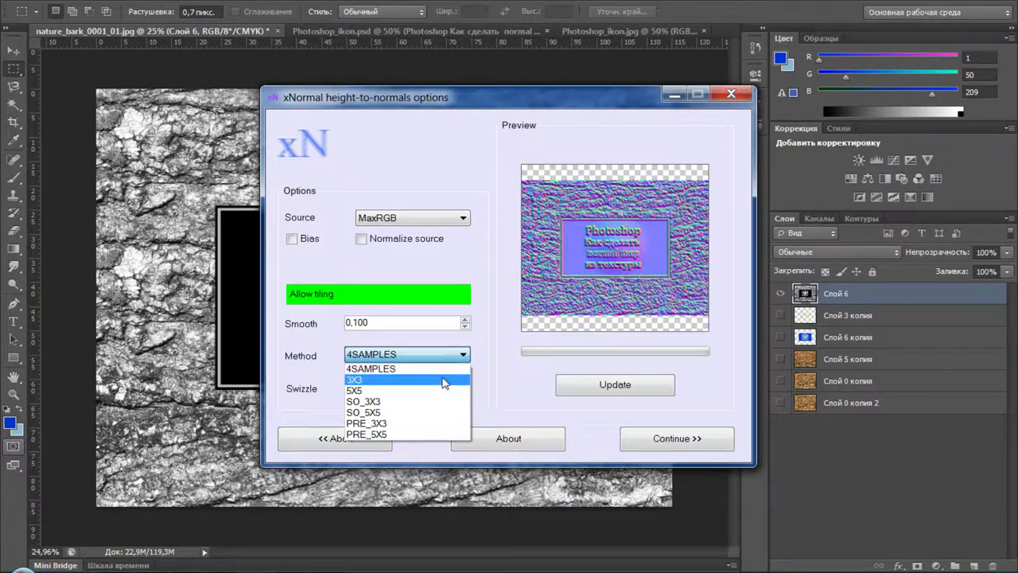
click(361, 380)
click(463, 355)
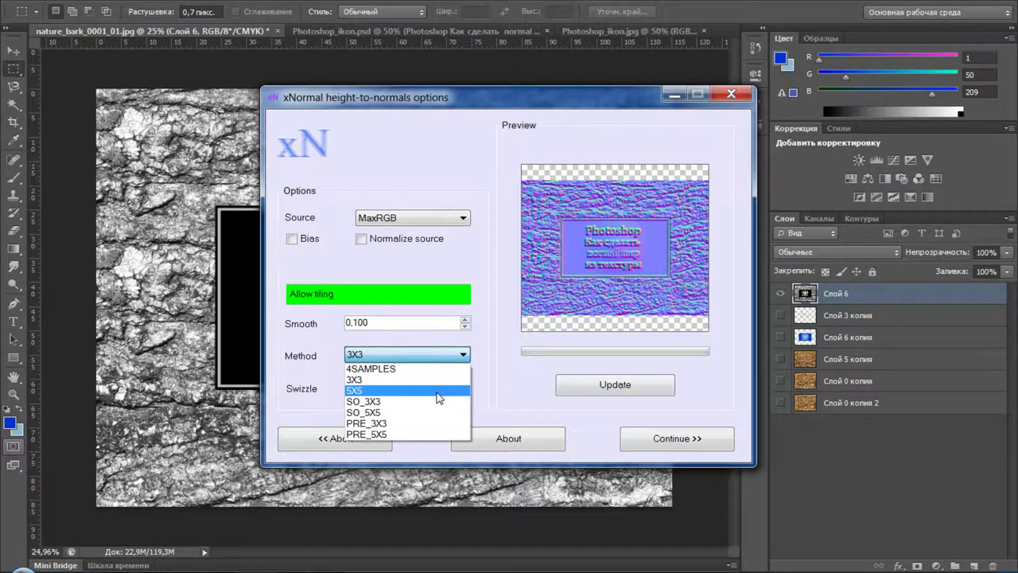
click(442, 390)
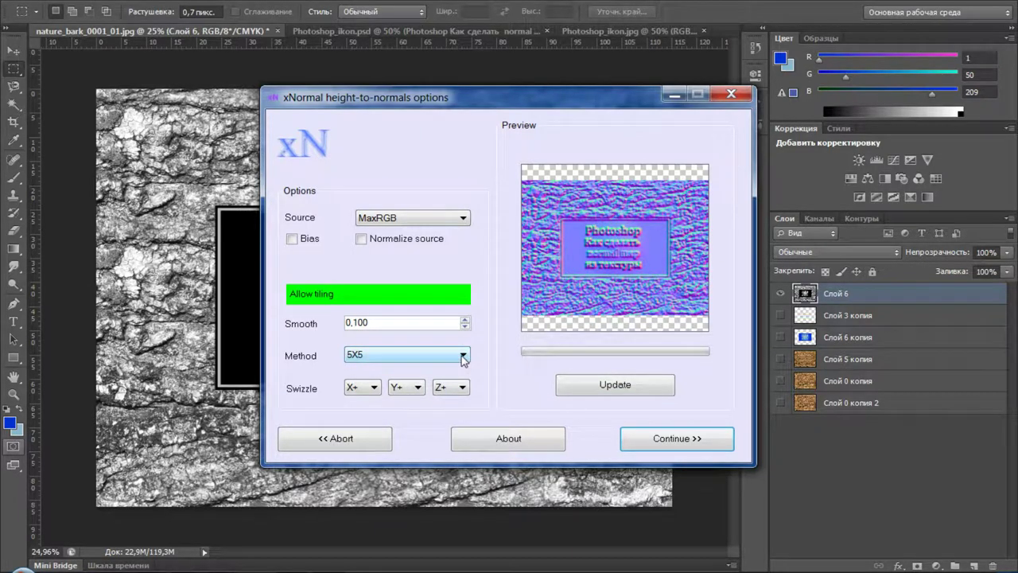
click(372, 390)
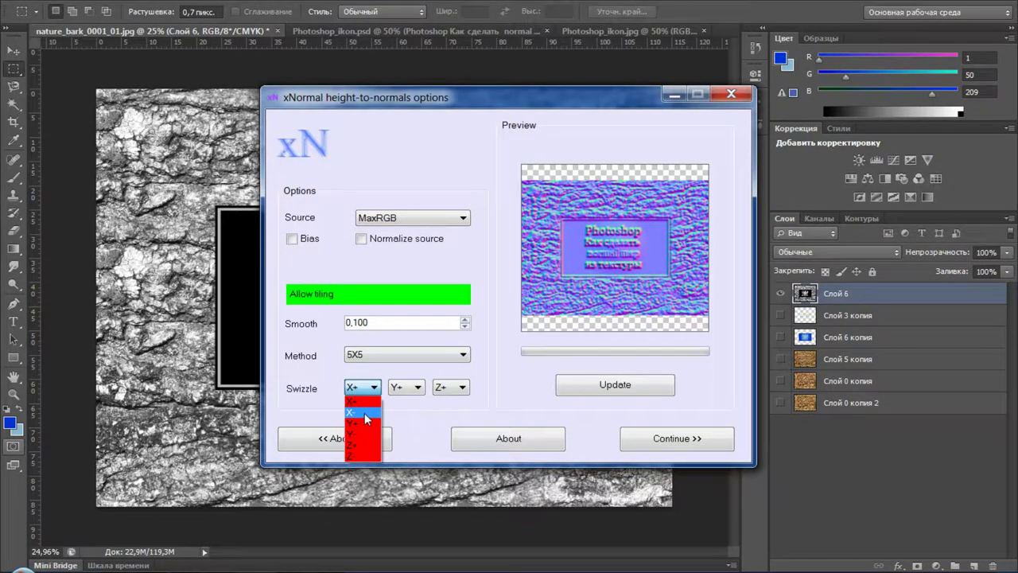
click(367, 413)
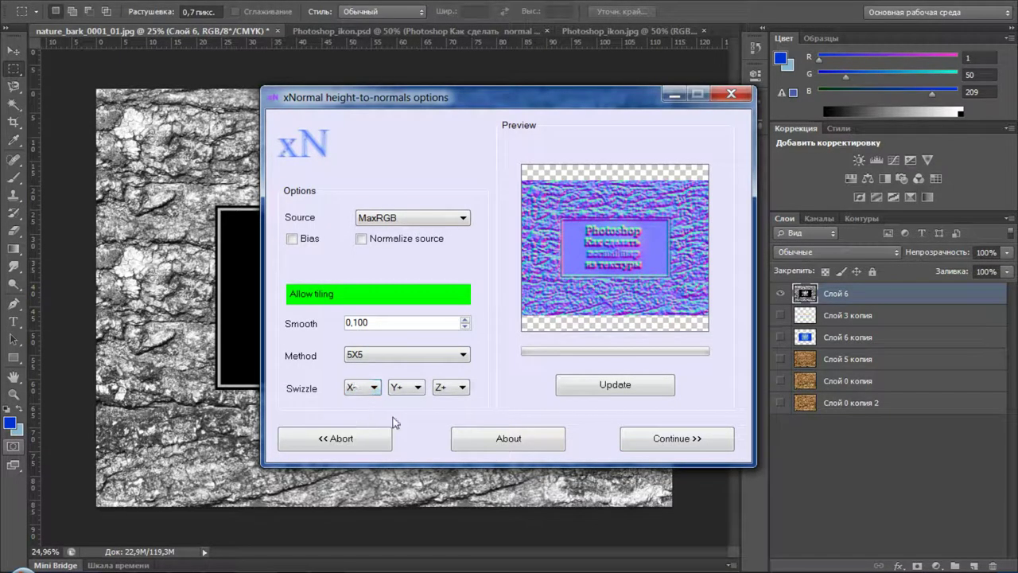
click(601, 387)
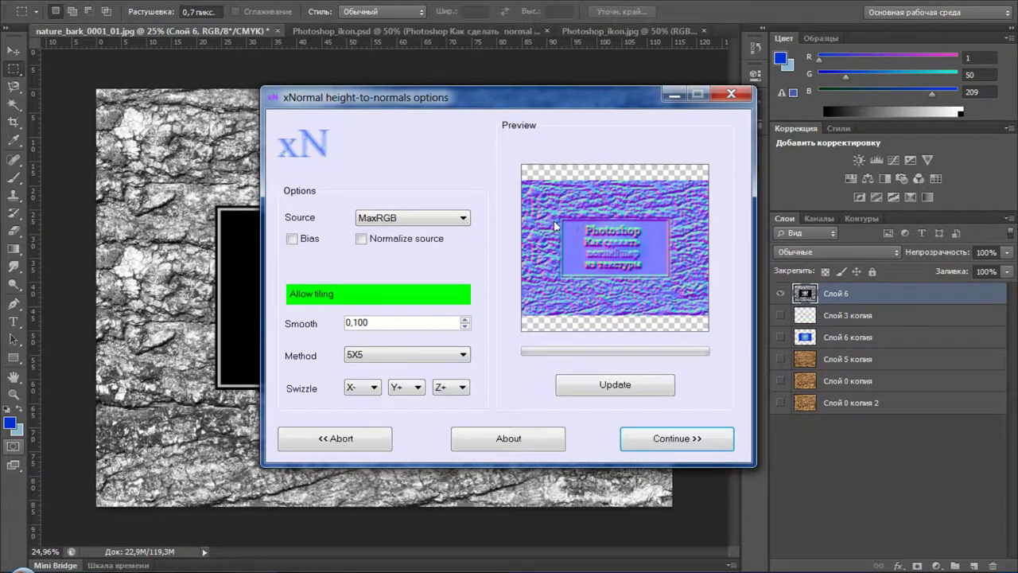
click(672, 441)
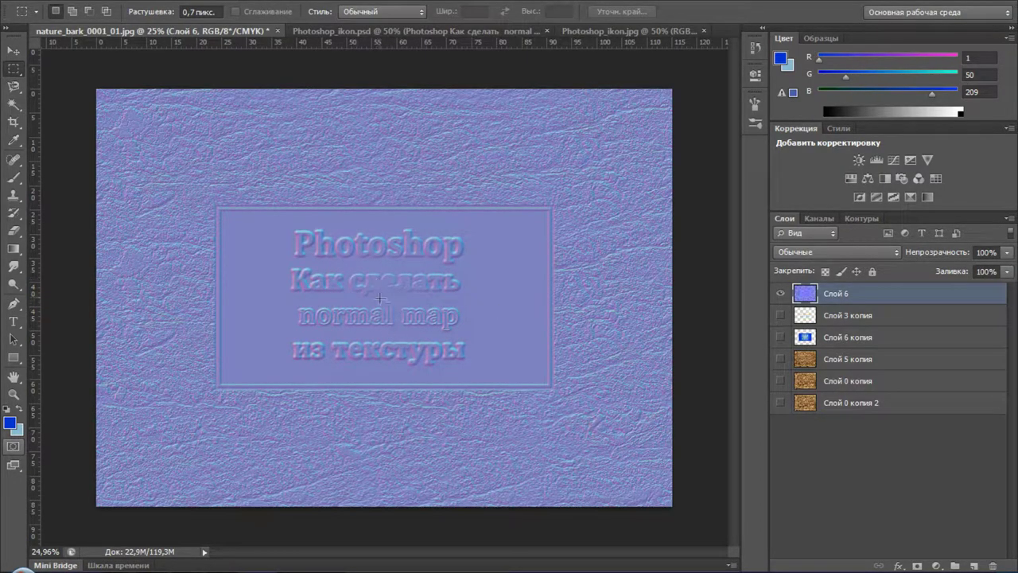
Reapply the xNormal filter with Ctrl+F and zoom in and out to inspect the normal map.
key(ctrl+f)
scroll(392, 316, up, 3)
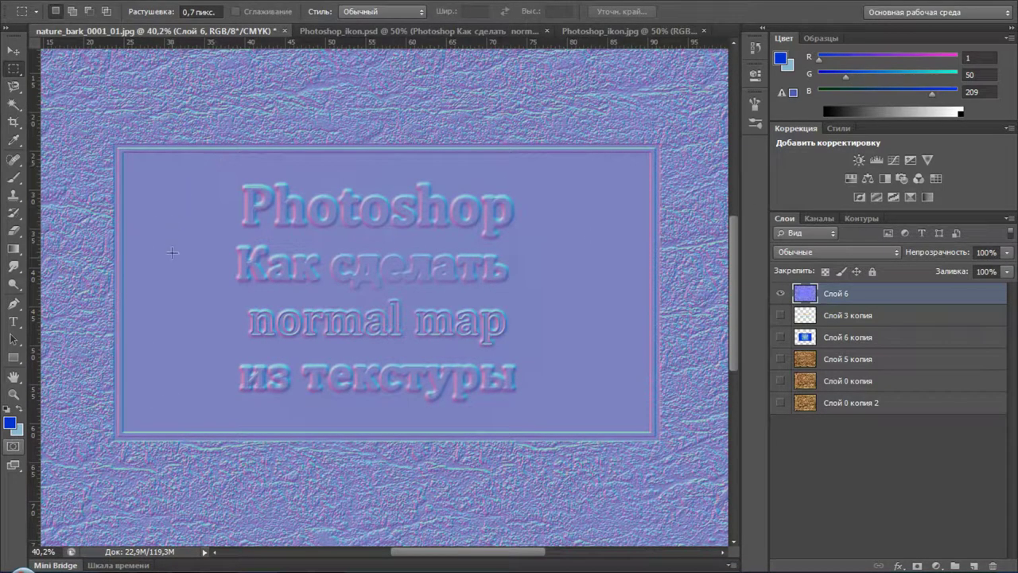
scroll(376, 284, up, 1)
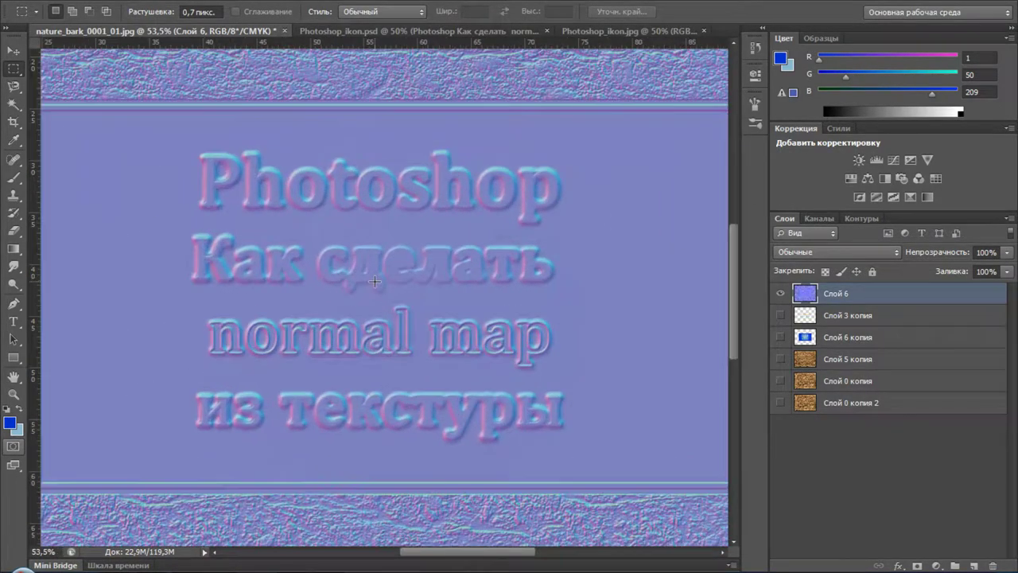
scroll(375, 283, up, 2)
scroll(370, 263, down, 1)
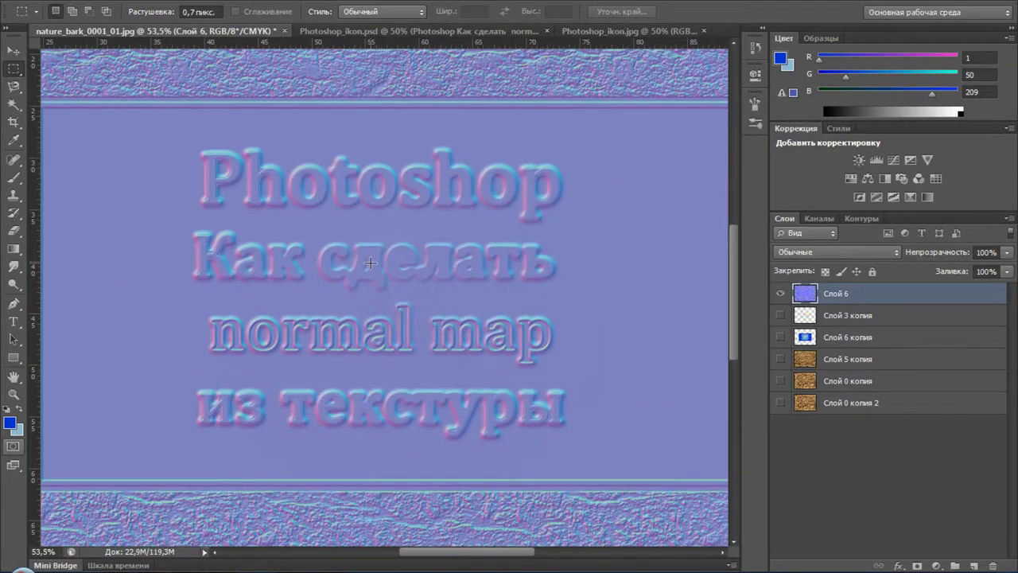
scroll(369, 262, down, 1)
scroll(369, 262, down, 2)
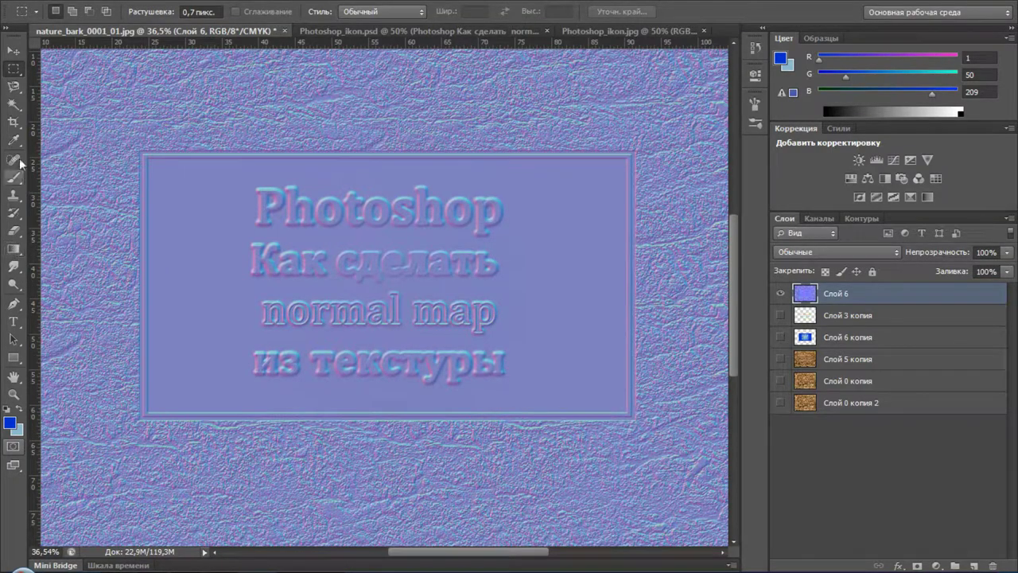
Select the Gradient tool and zoom around to check the embossed title lettering.
click(13, 248)
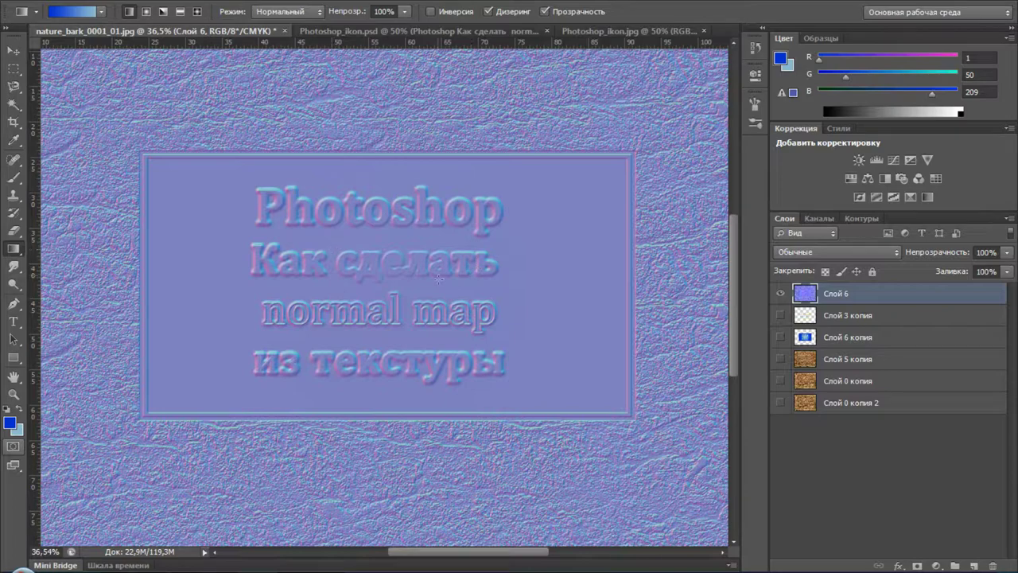
scroll(372, 271, up, 1)
scroll(378, 274, up, 1)
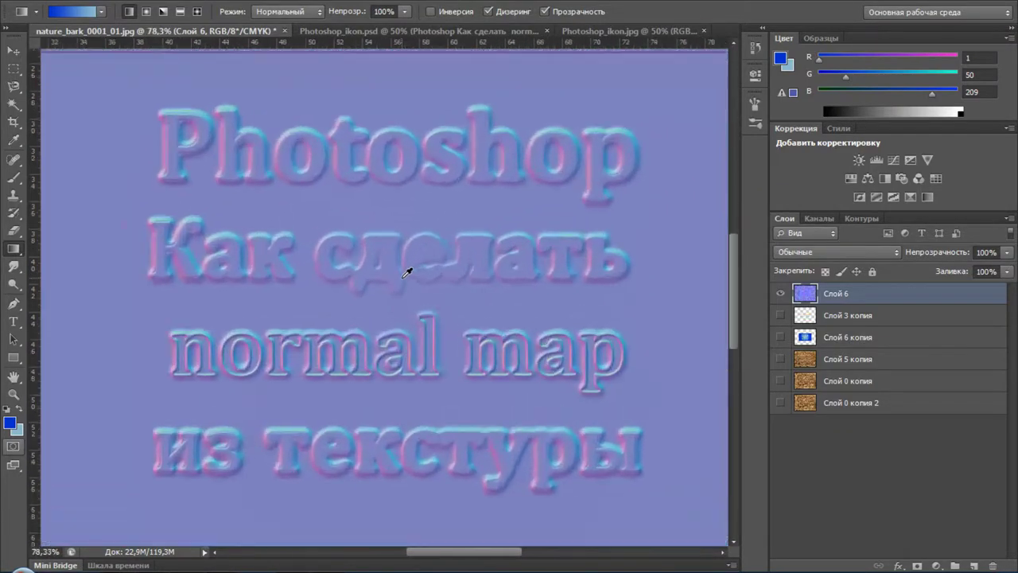
scroll(407, 271, down, 5)
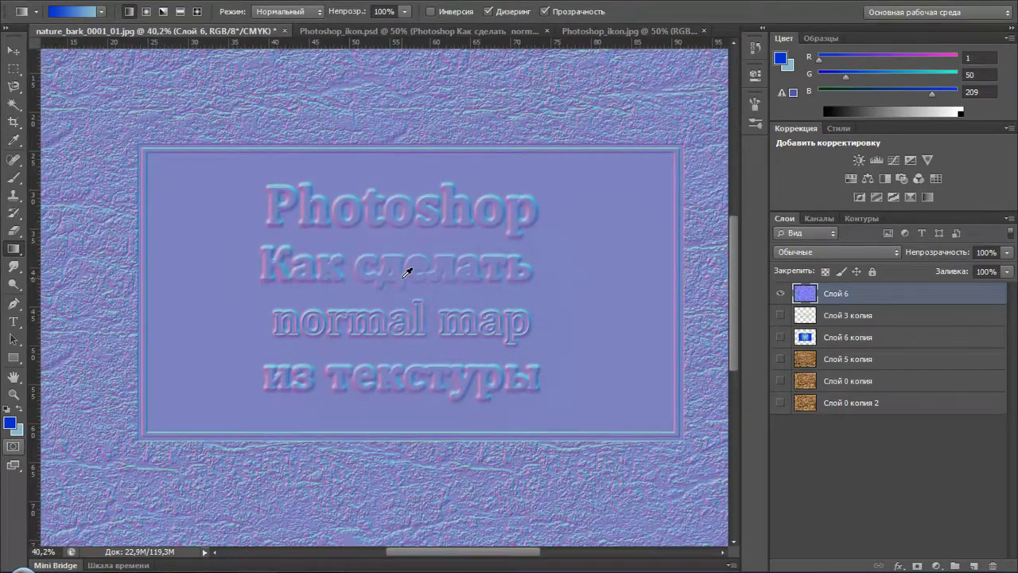
scroll(407, 272, up, 2)
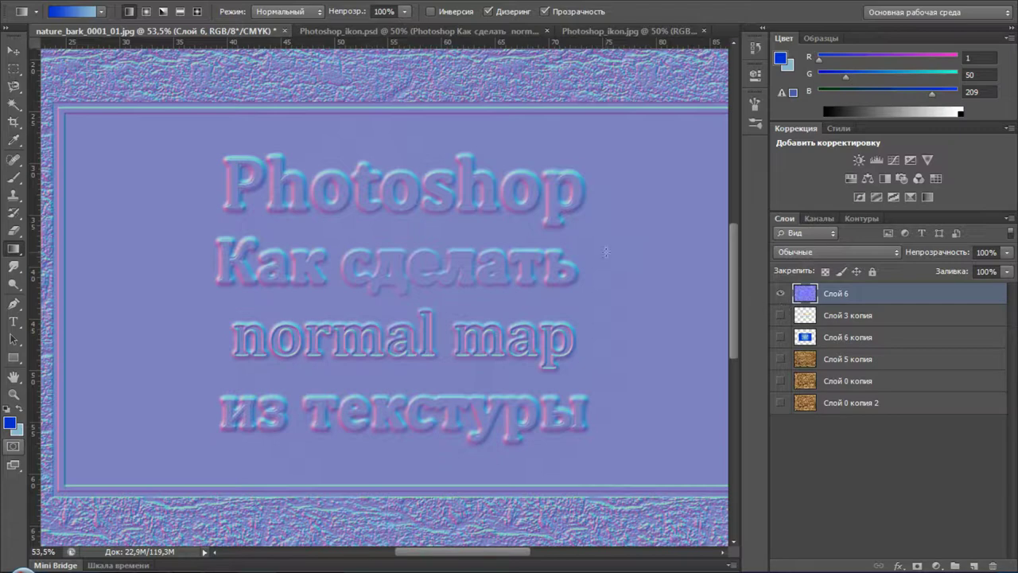
Undo the normal-map filter and toggle Слой 3 копия visibility off and on to compare.
key(ctrl+z)
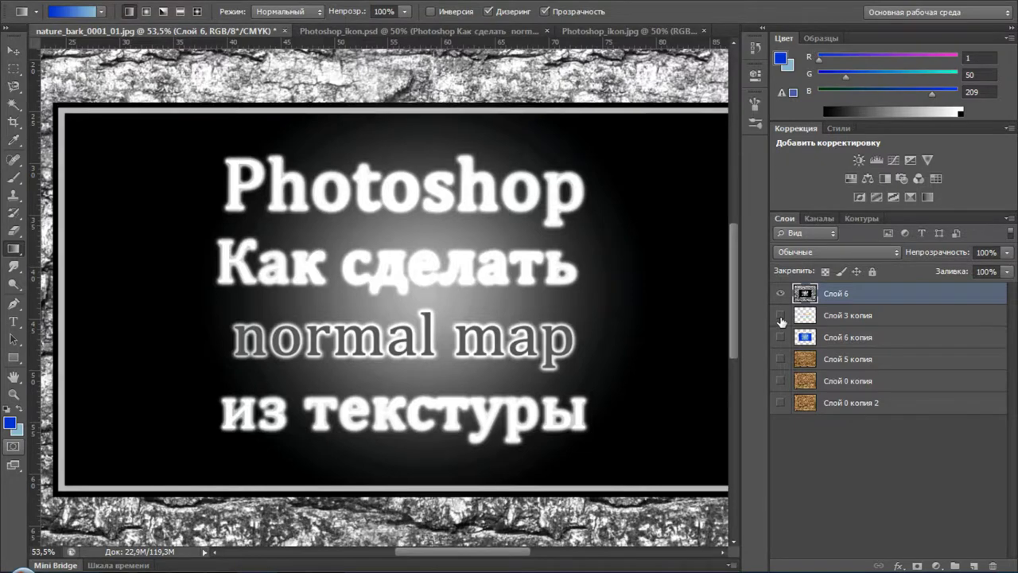
click(780, 317)
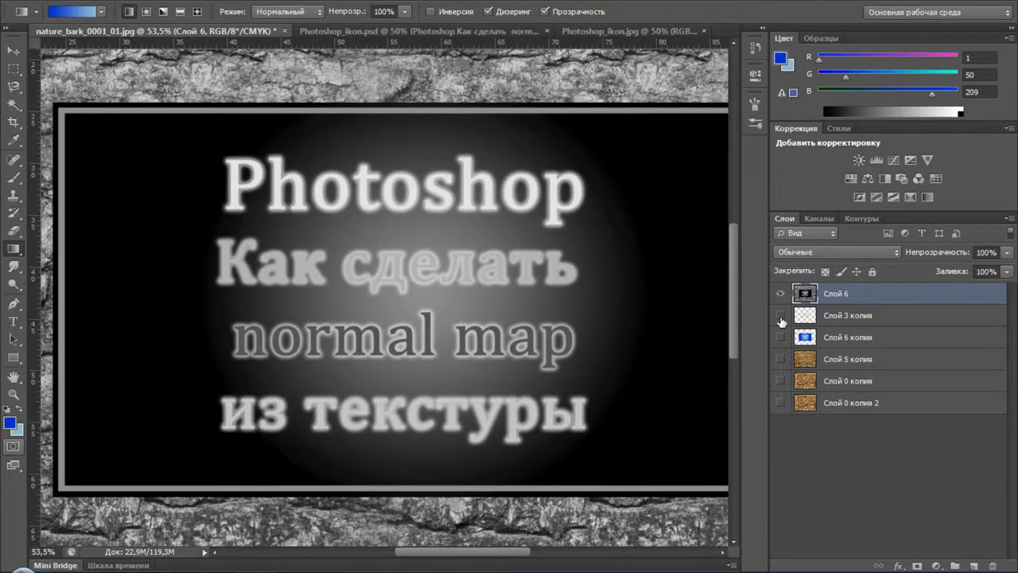
click(781, 317)
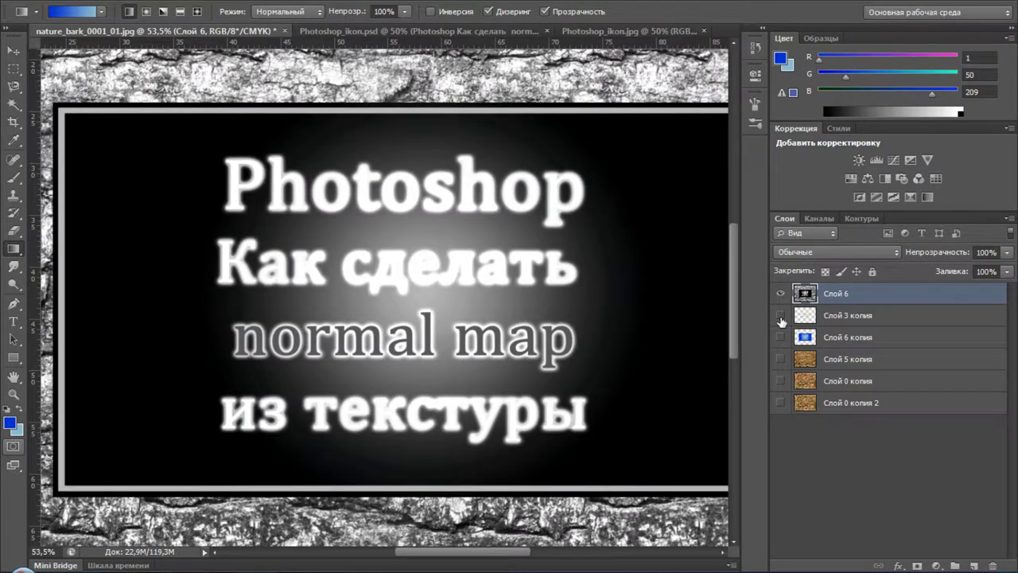
Look through the Edit and Filter menus without choosing anything, then reselect Слой 6.
click(140, 2)
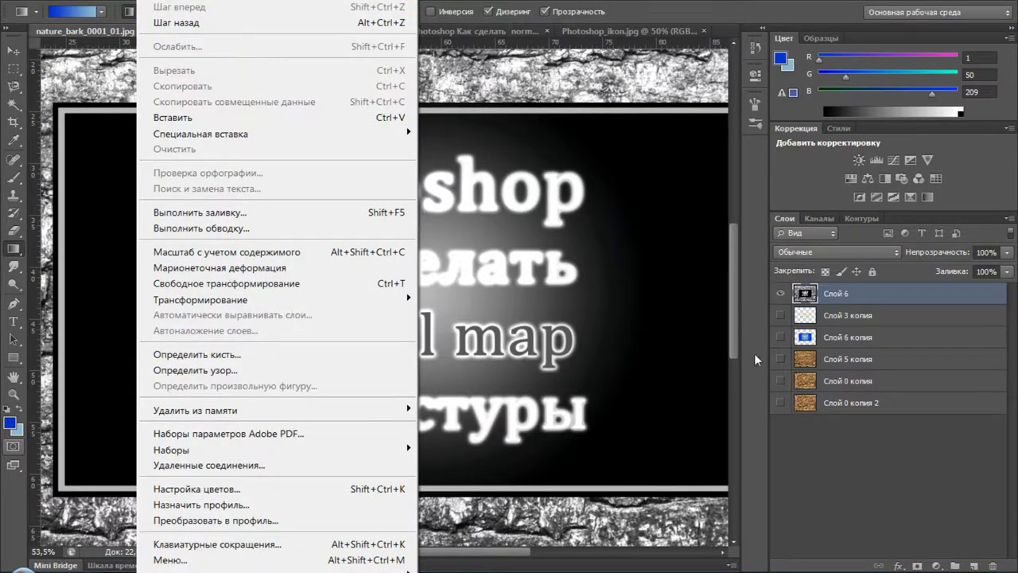
click(796, 481)
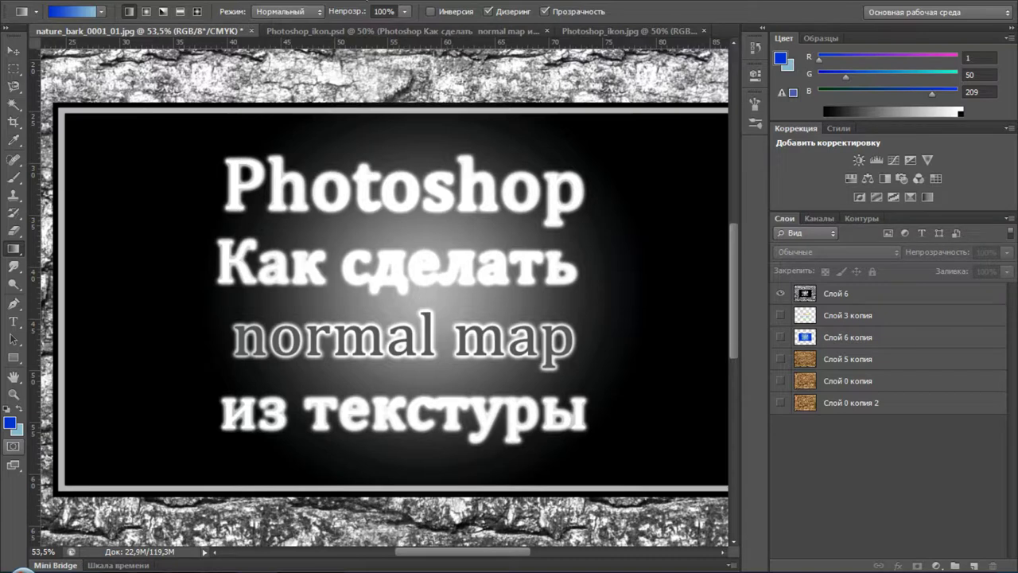
click(350, 3)
click(730, 425)
click(858, 296)
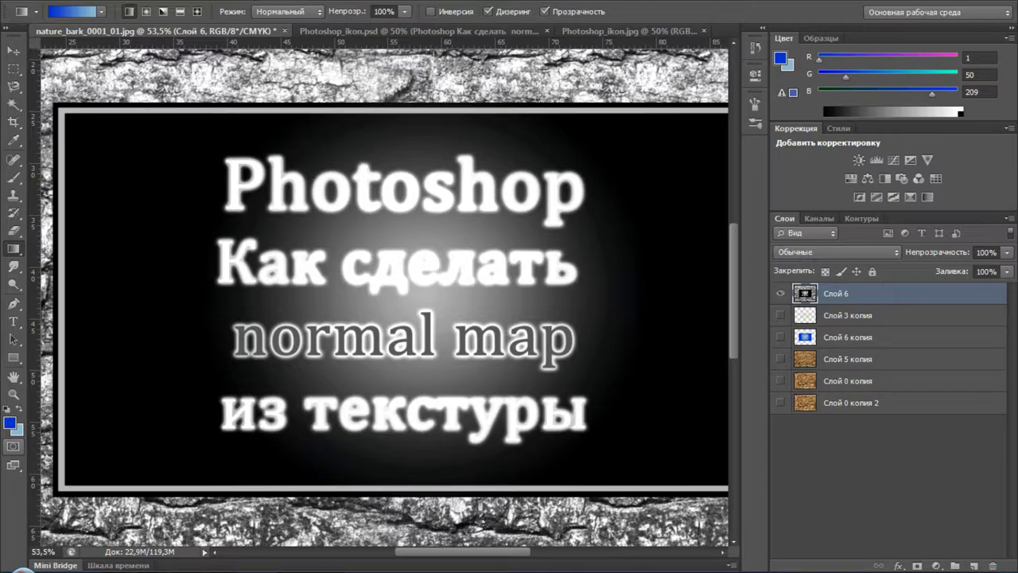
Rerun xNormal Height2Normals on Слой 6 with the previous settings and zoom out to view the result.
click(441, 2)
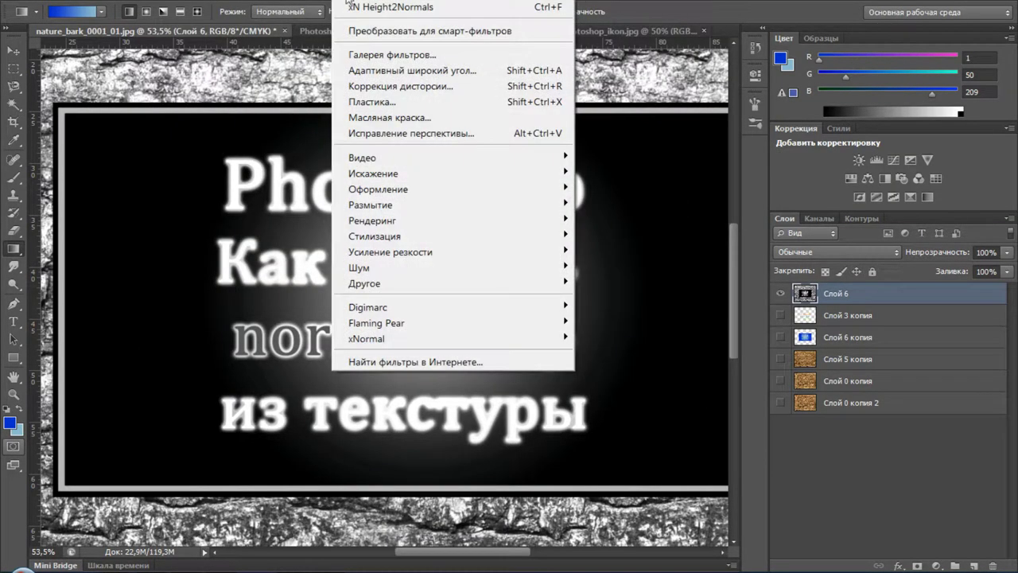
mouse_move(413, 338)
click(281, 353)
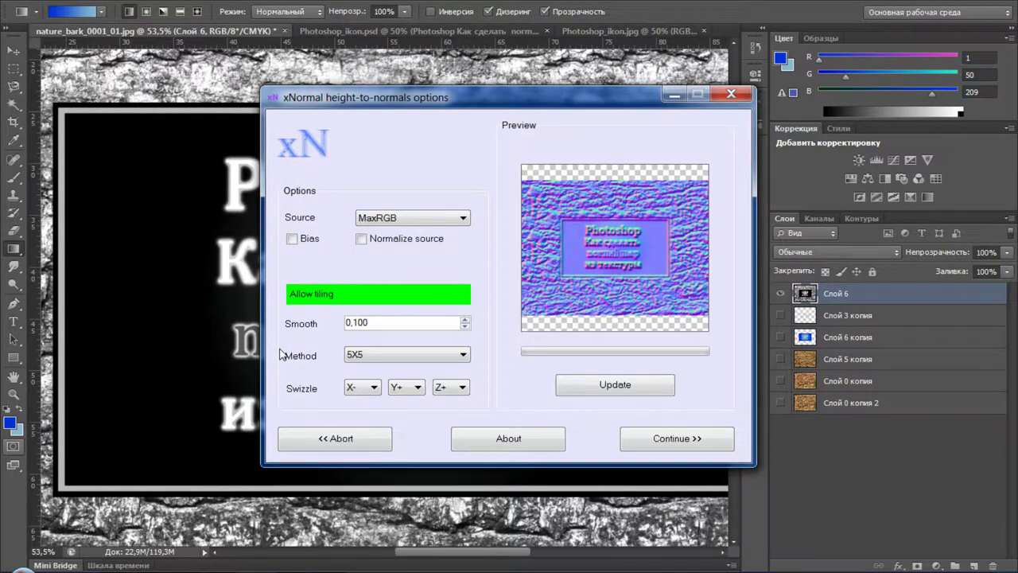
click(665, 440)
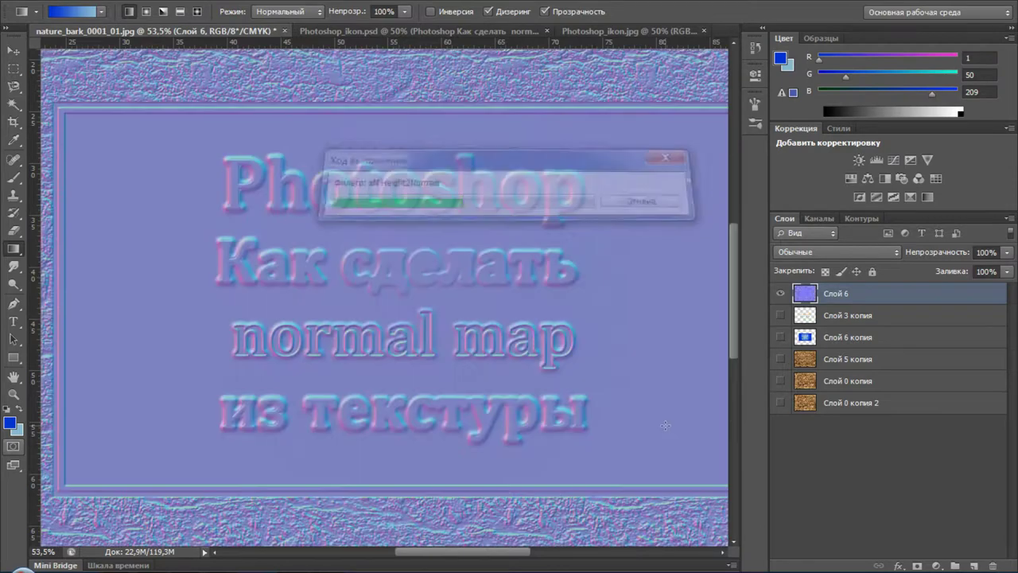
scroll(593, 358, down, 2)
scroll(592, 358, down, 2)
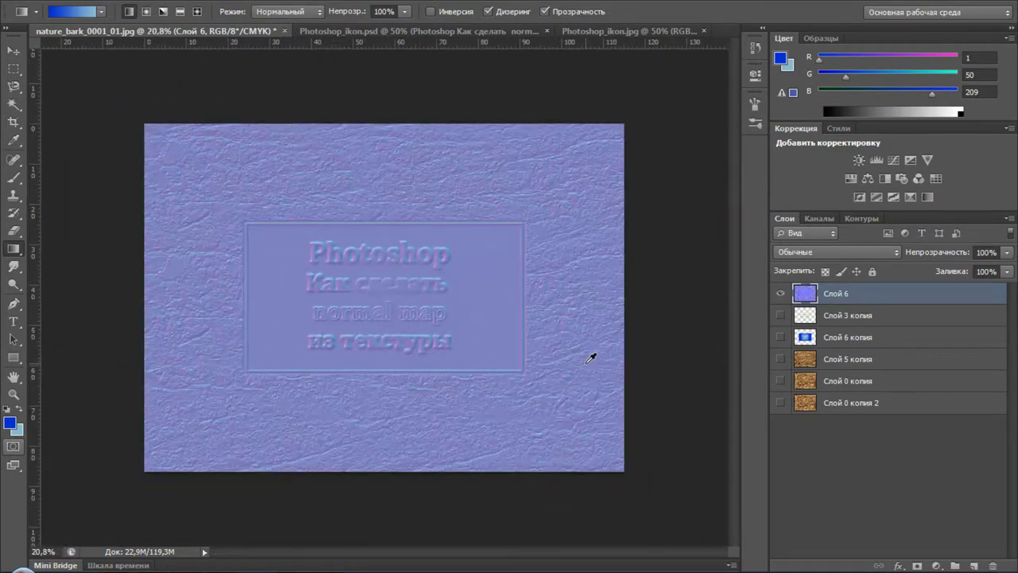